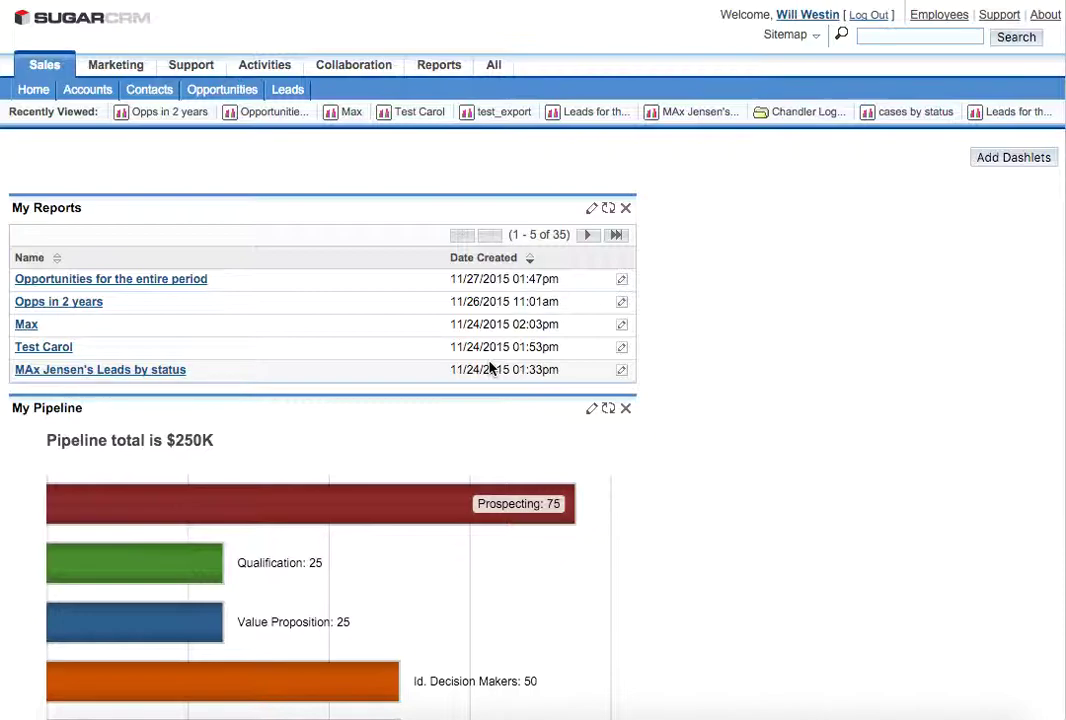
- Go to the Reports list and start creating a new report
click(432, 68)
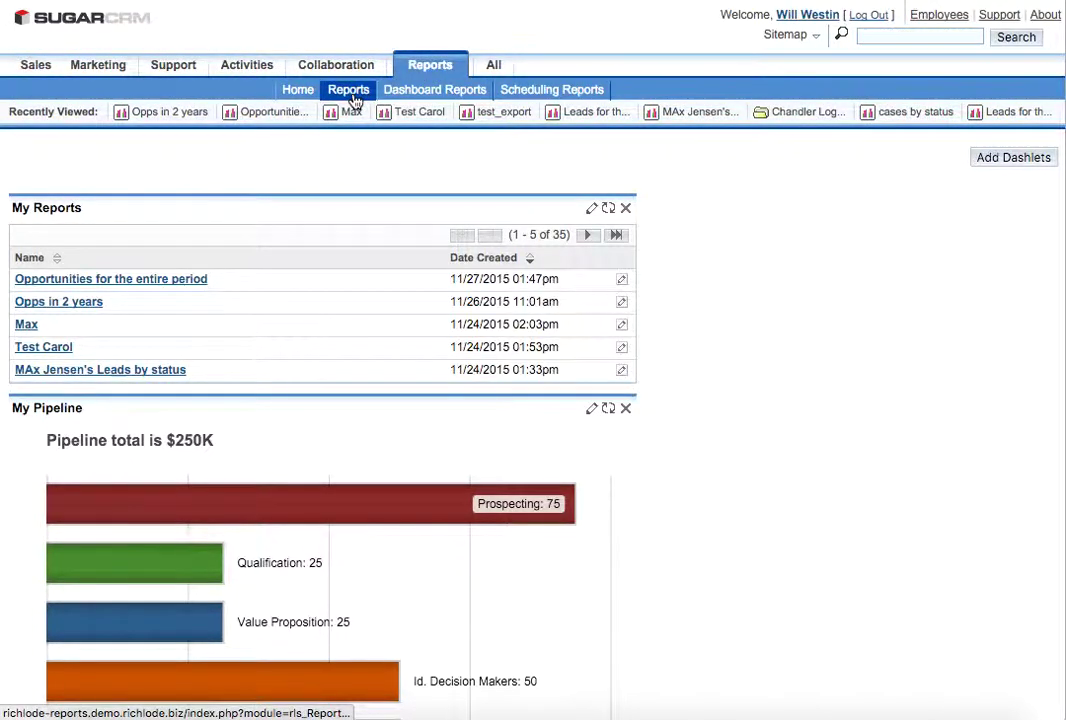
click(350, 92)
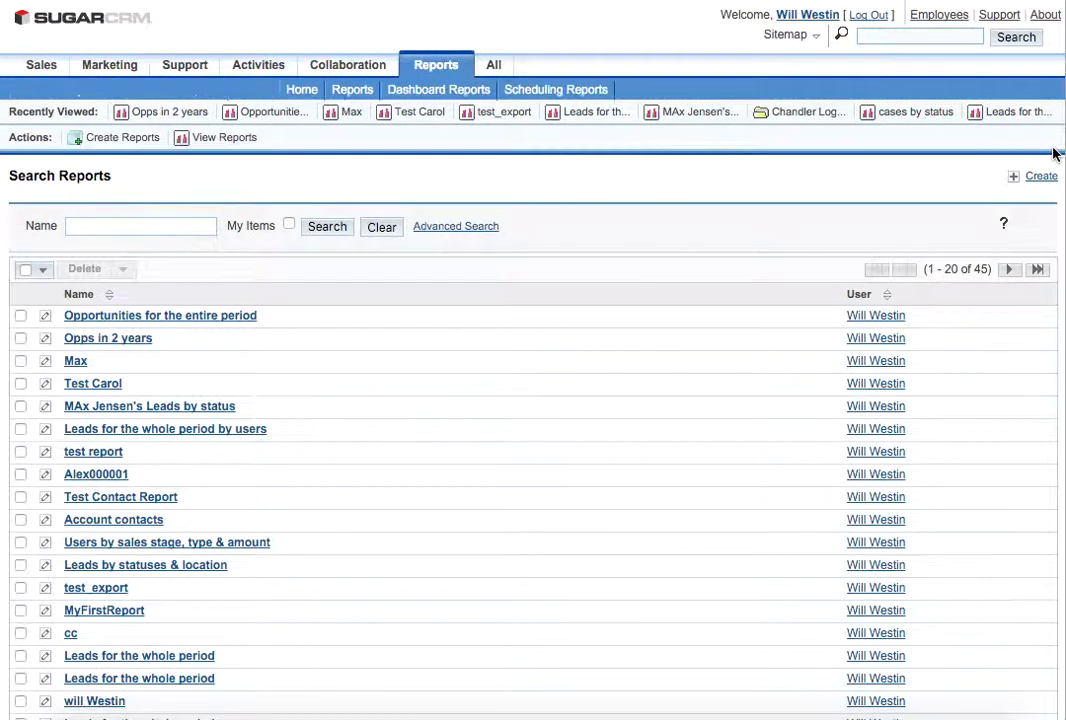
click(1044, 185)
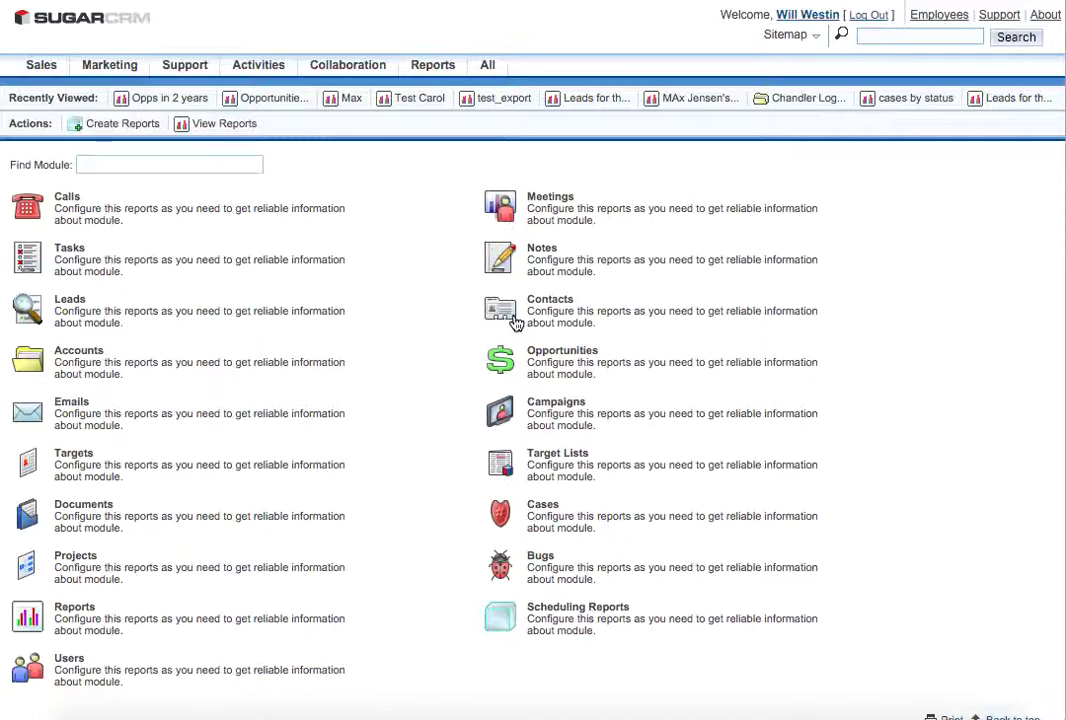
- Pick the Opportunities module and add a Date Created filter set to Before 11/27/2015
click(505, 368)
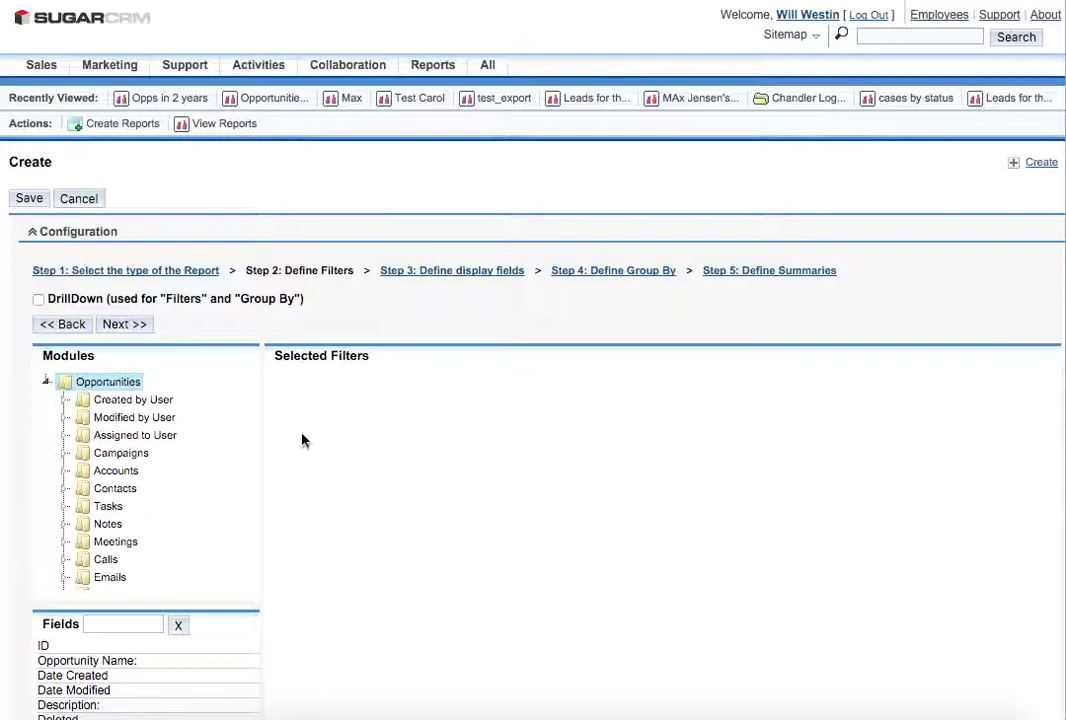
scroll(303, 440, down, 4)
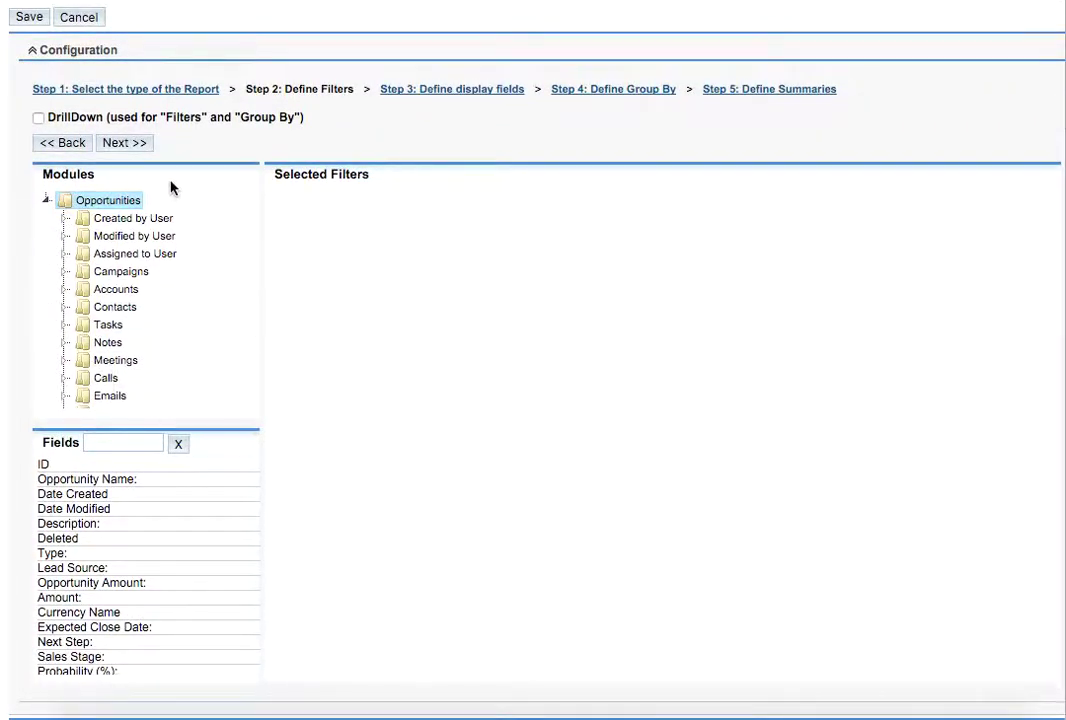
click(115, 444)
text(date)
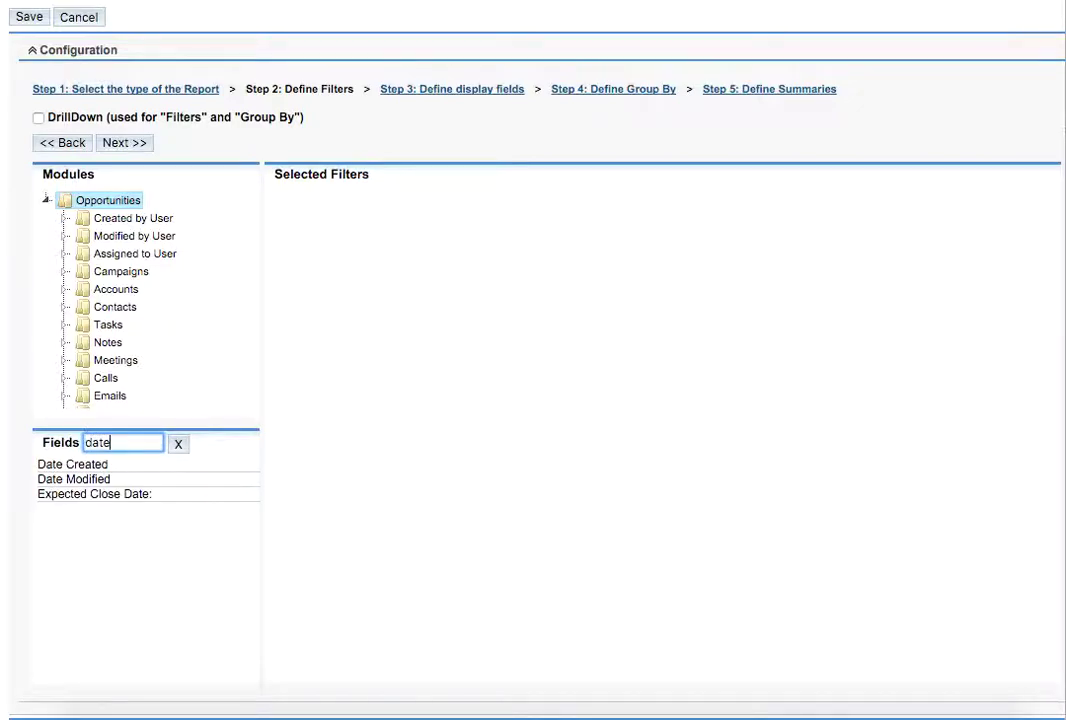
click(98, 466)
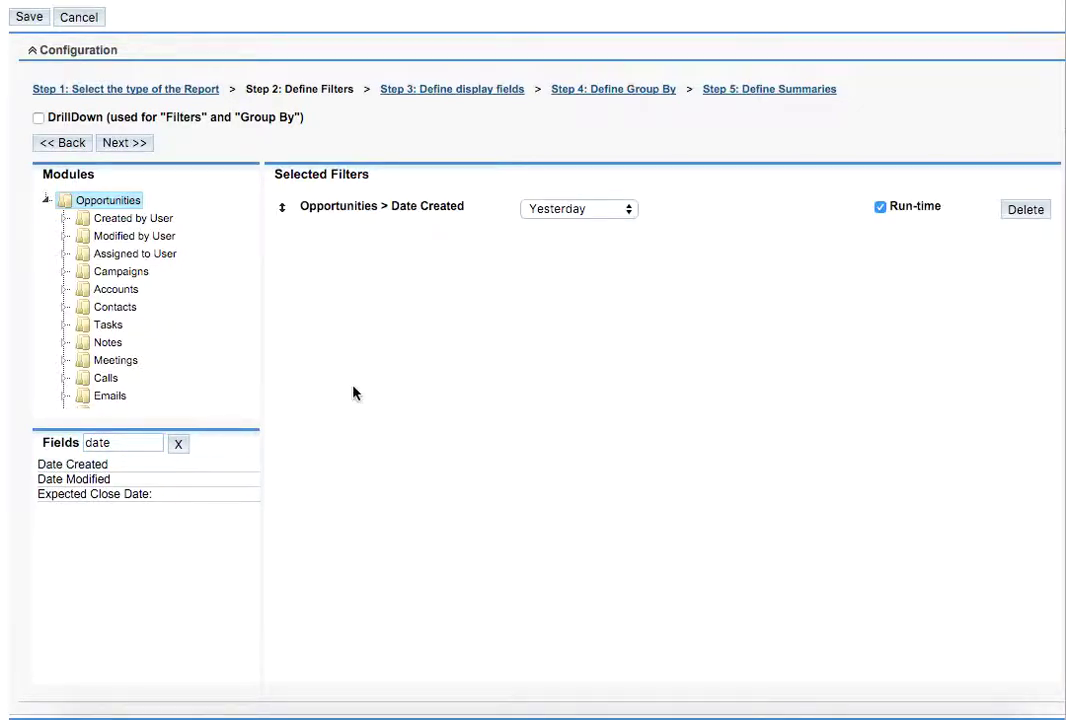
click(595, 207)
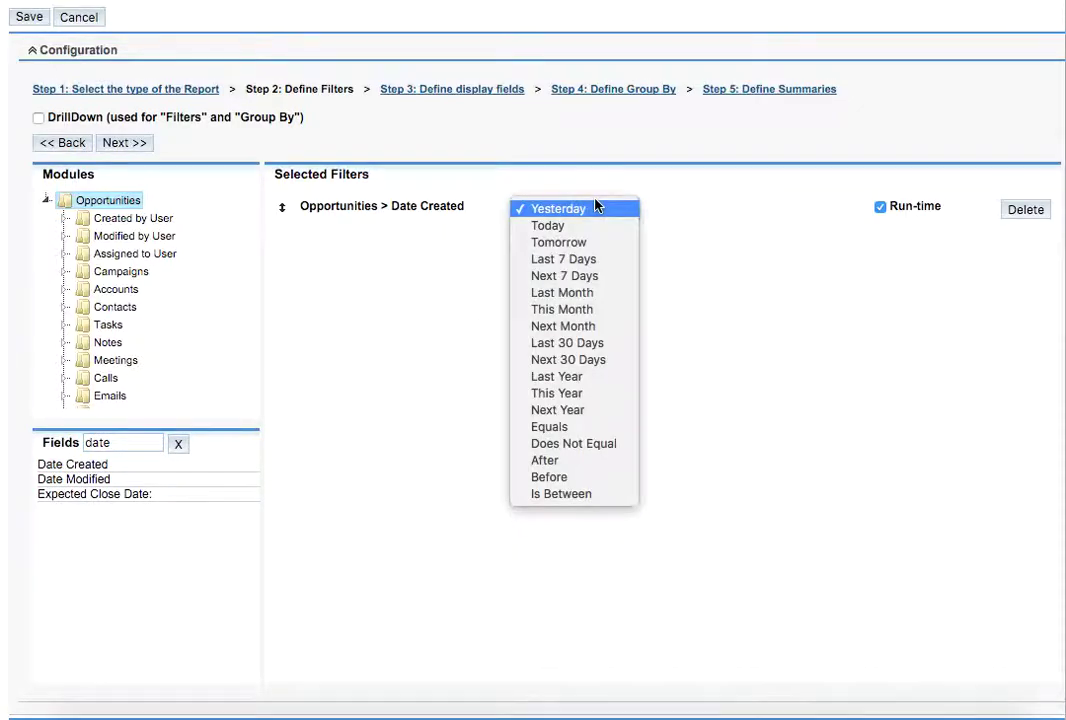
click(586, 478)
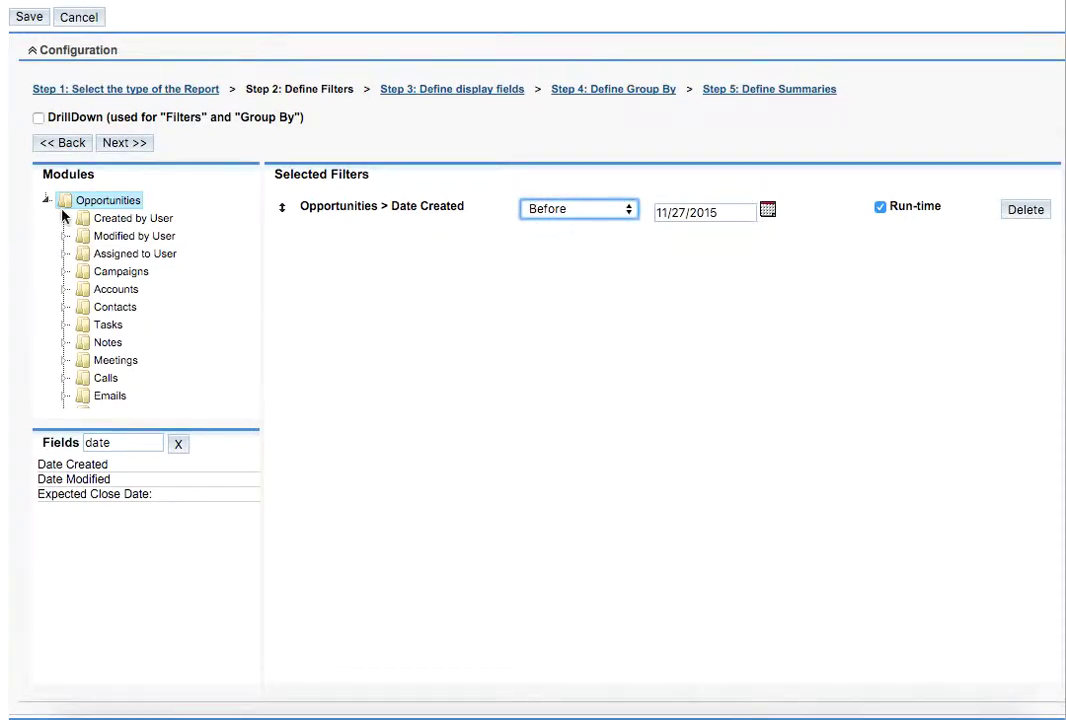
- Add Opportunity Name and Opportunity Amount as display columns
click(121, 147)
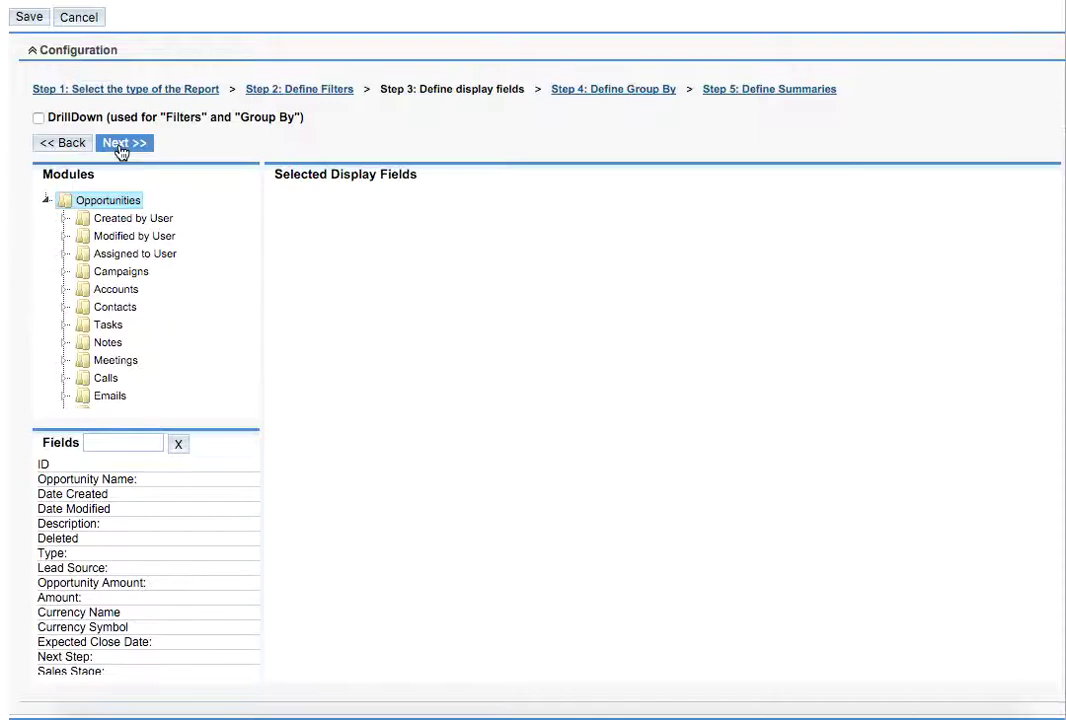
click(88, 442)
text(o)
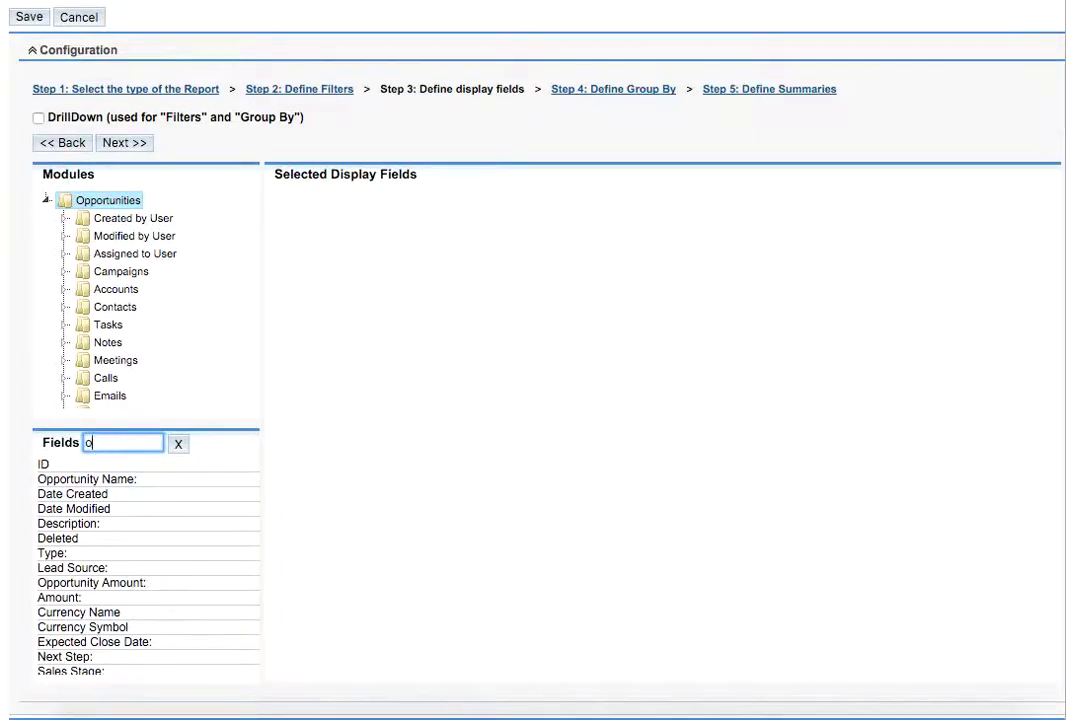
text(pp)
click(111, 466)
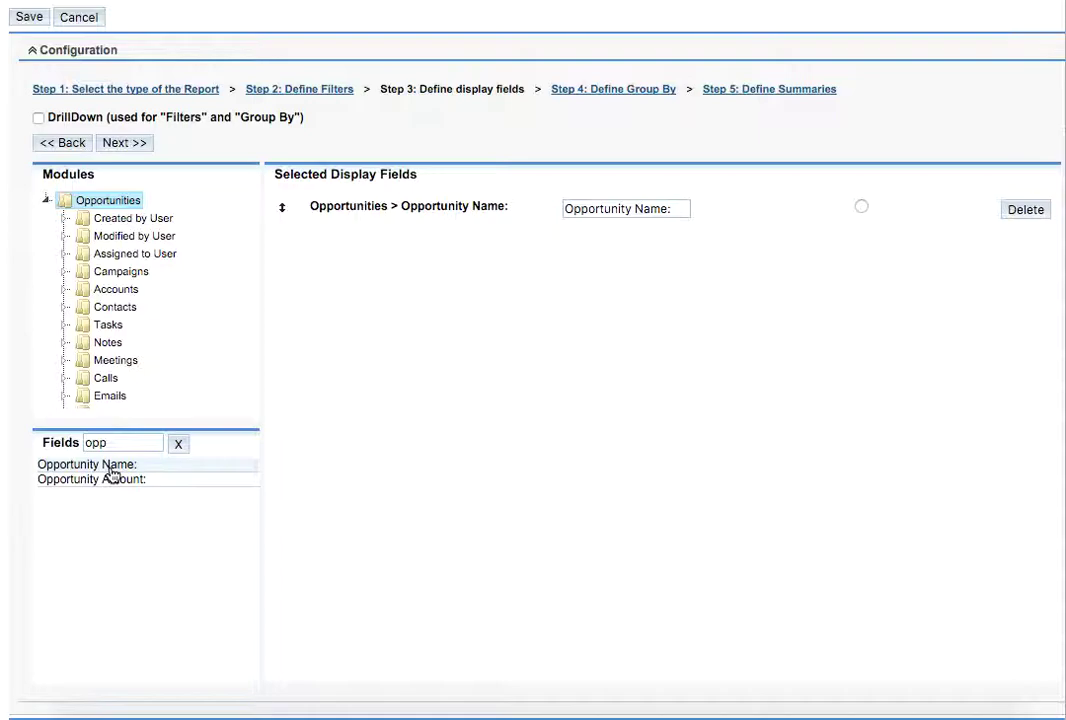
click(116, 481)
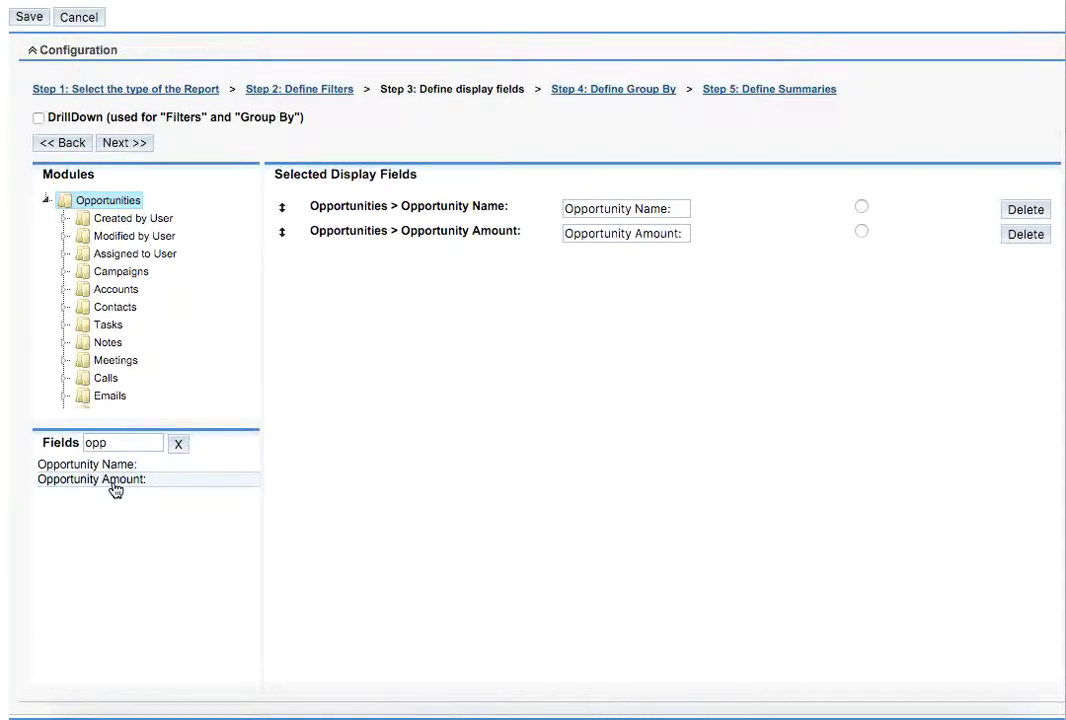
- Add Sales Stage and Probability (%) as the remaining display columns
double_click(121, 441)
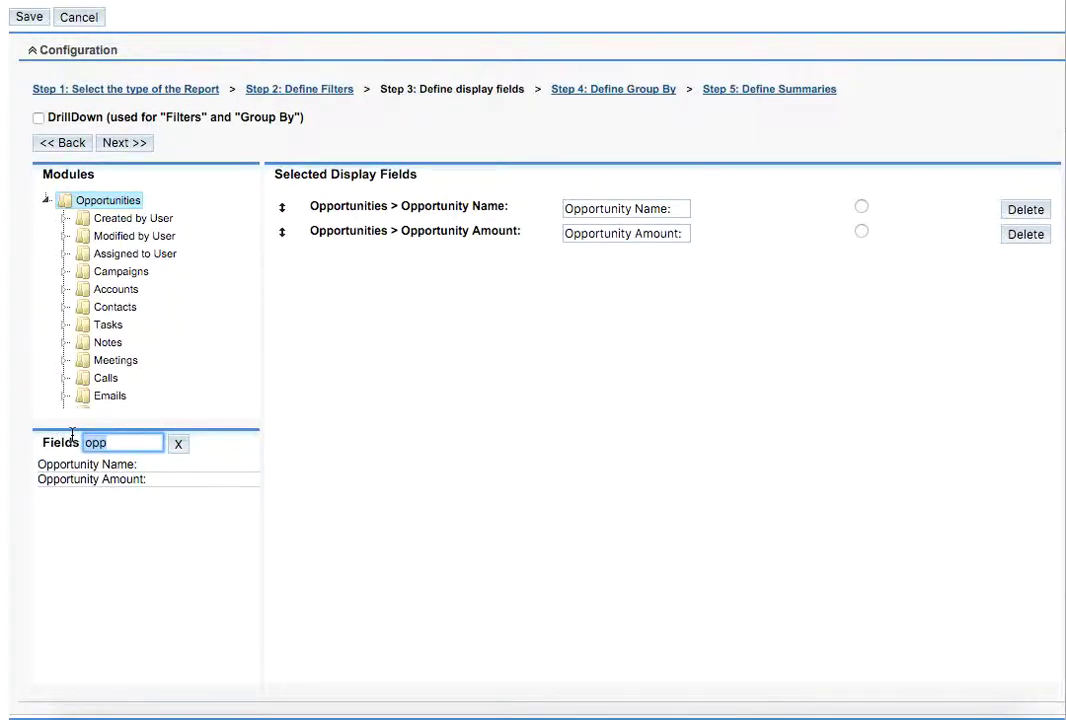
text(sales)
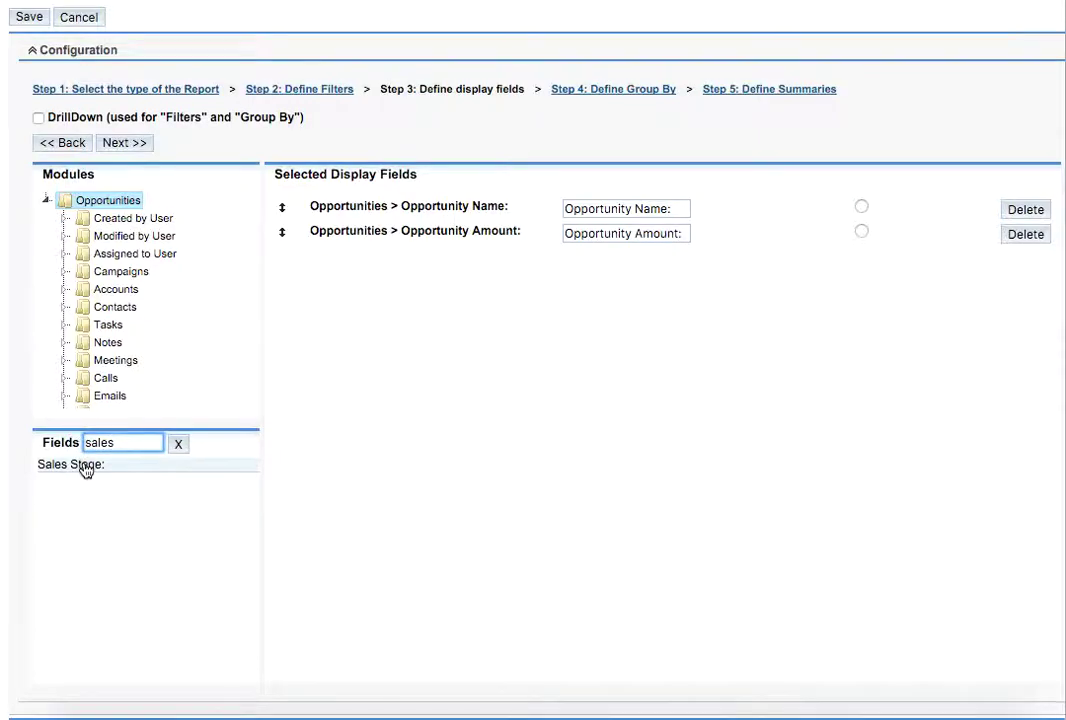
click(84, 466)
click(118, 442)
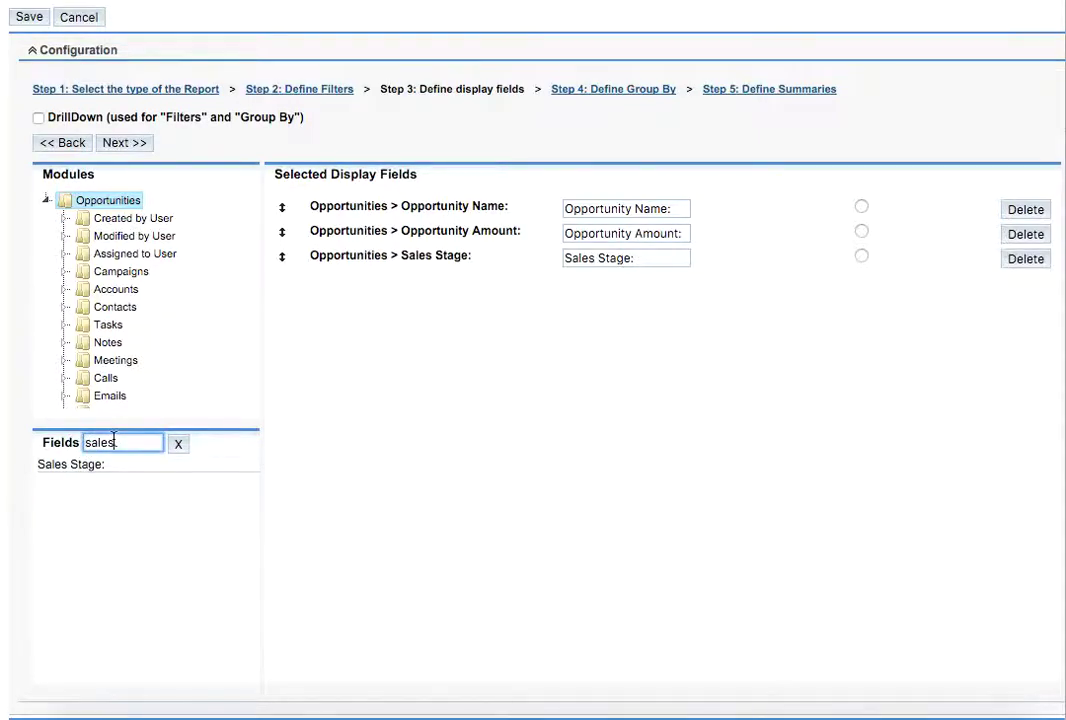
key(BackSpace)
key(BackSpace)
key(BackSpace)
key(BackSpace)
key(BackSpace)
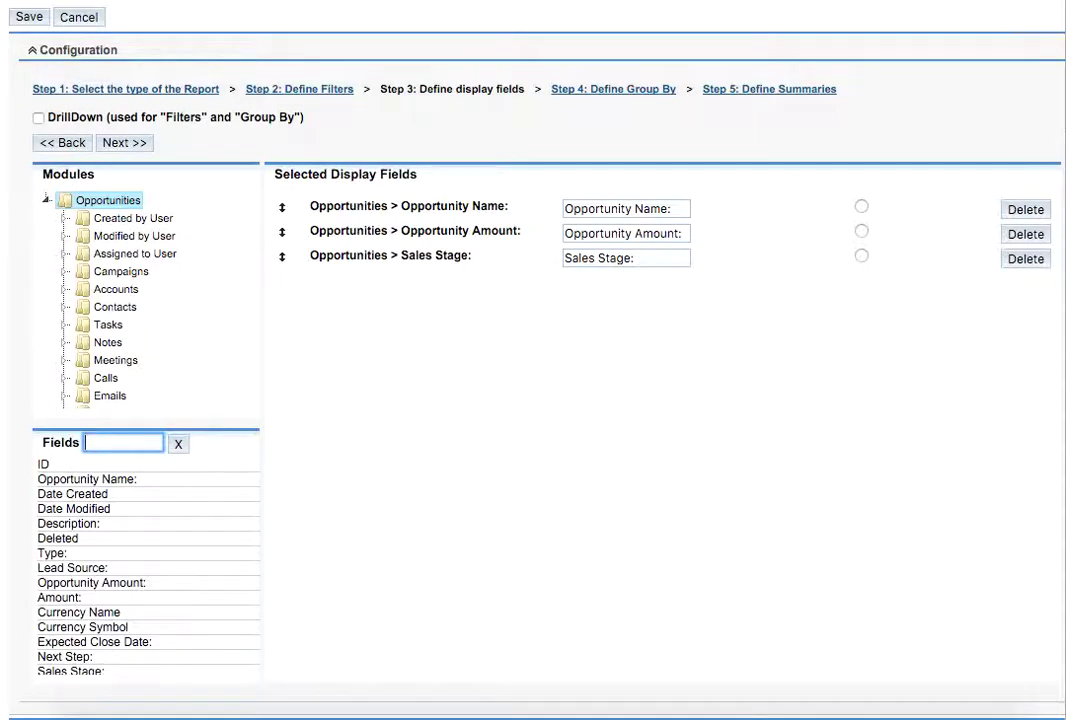
text(pro)
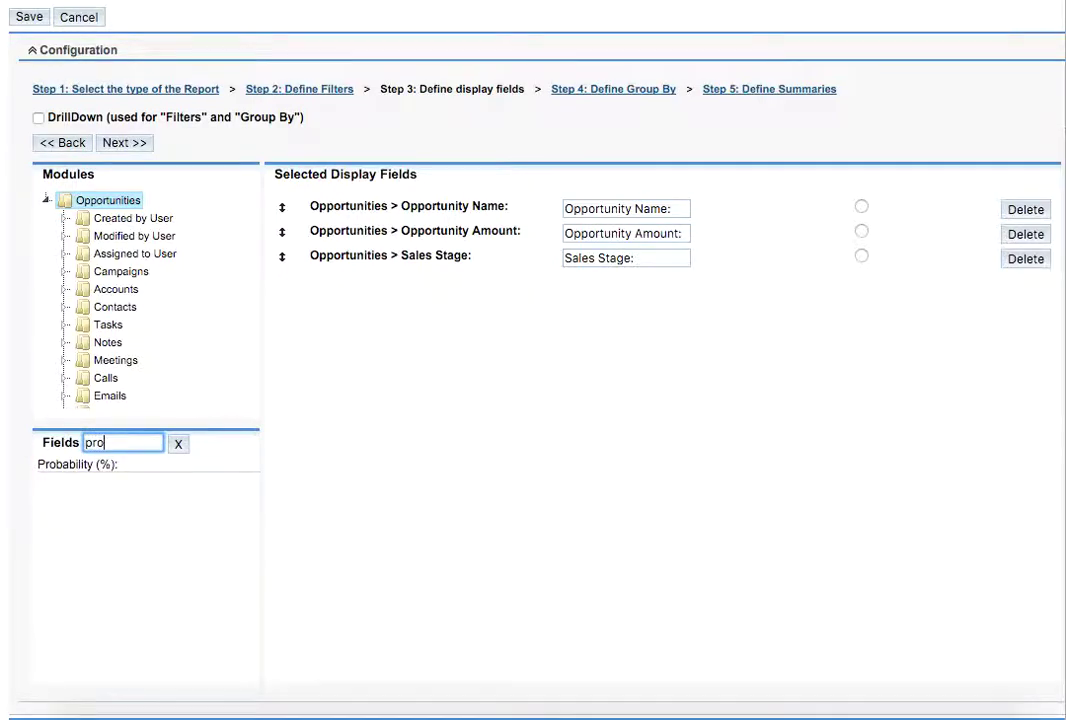
click(92, 467)
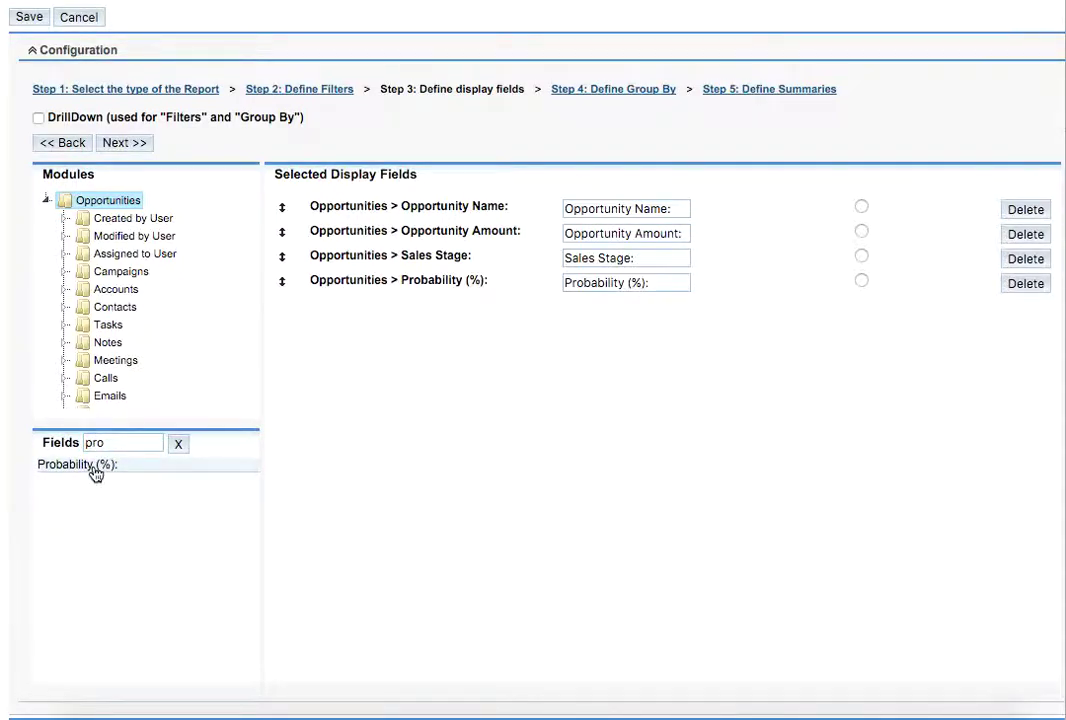
click(133, 146)
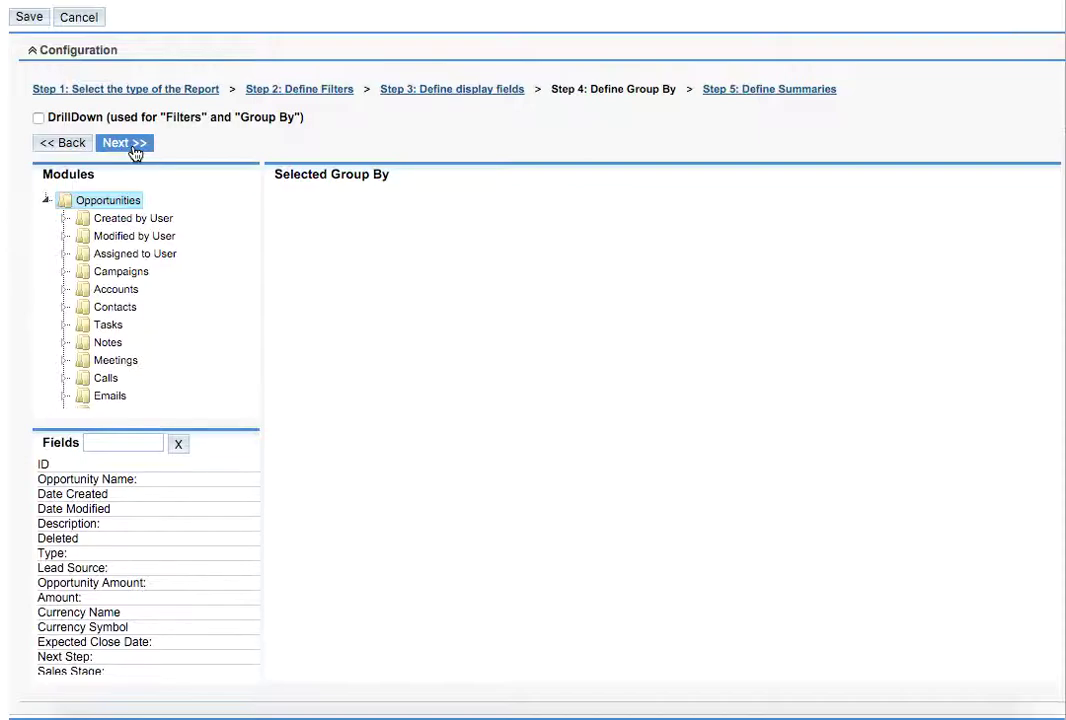
- Find Opportunity Amount with the 'amou' field search and make it the Group By field
click(107, 443)
text(amou)
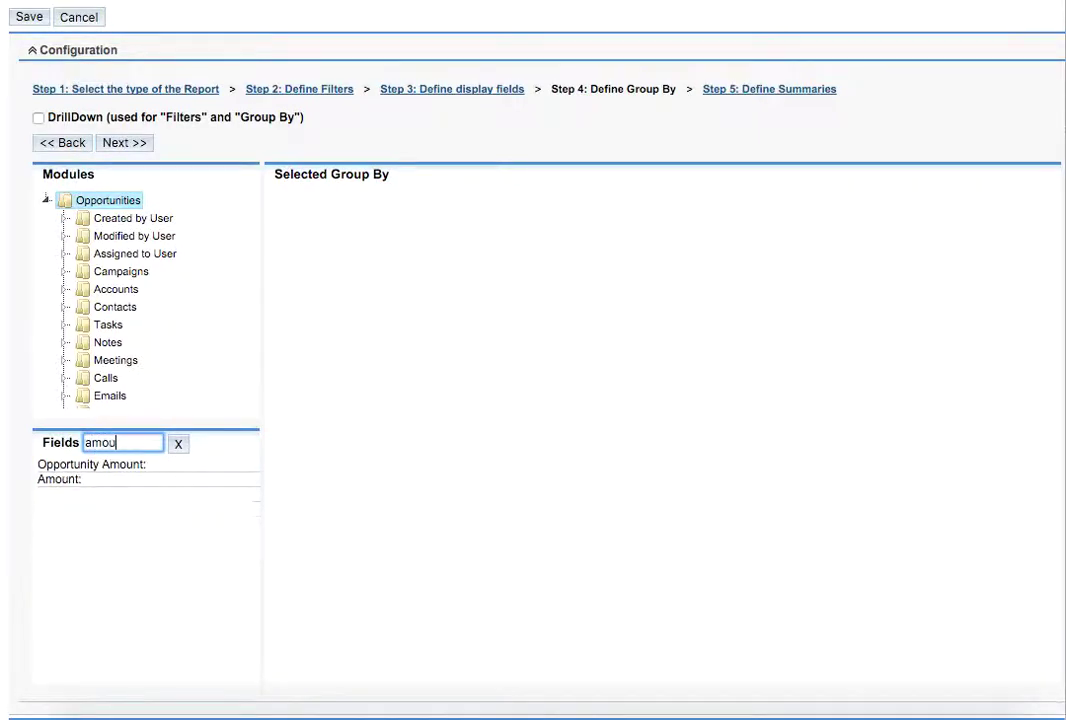
click(115, 469)
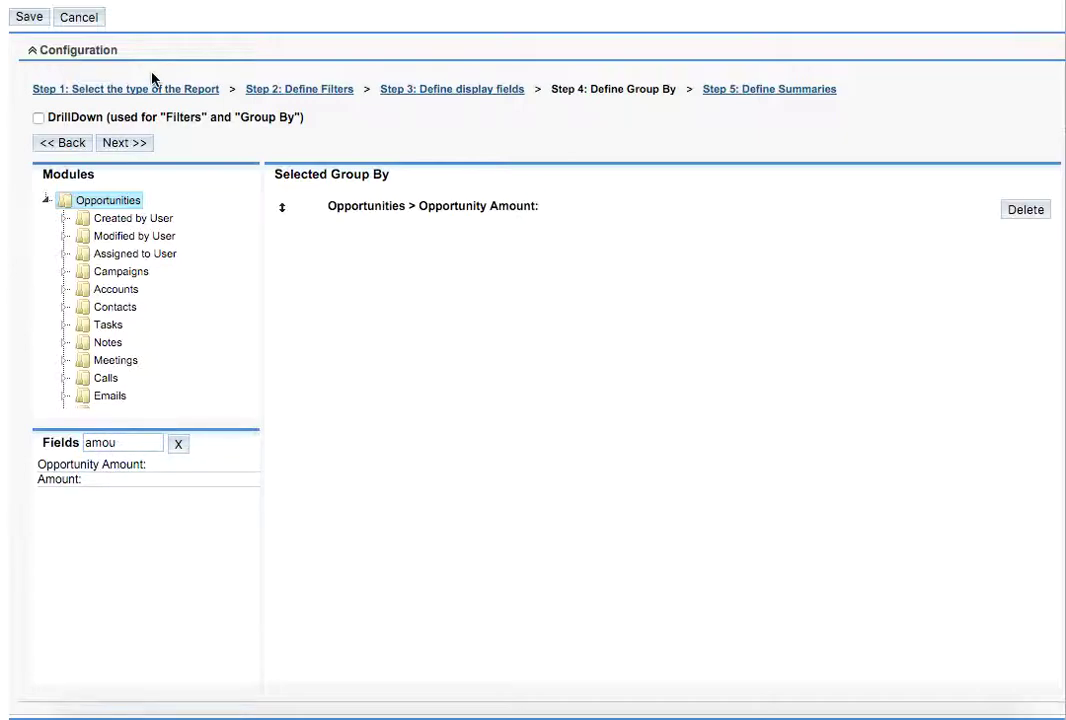
click(124, 144)
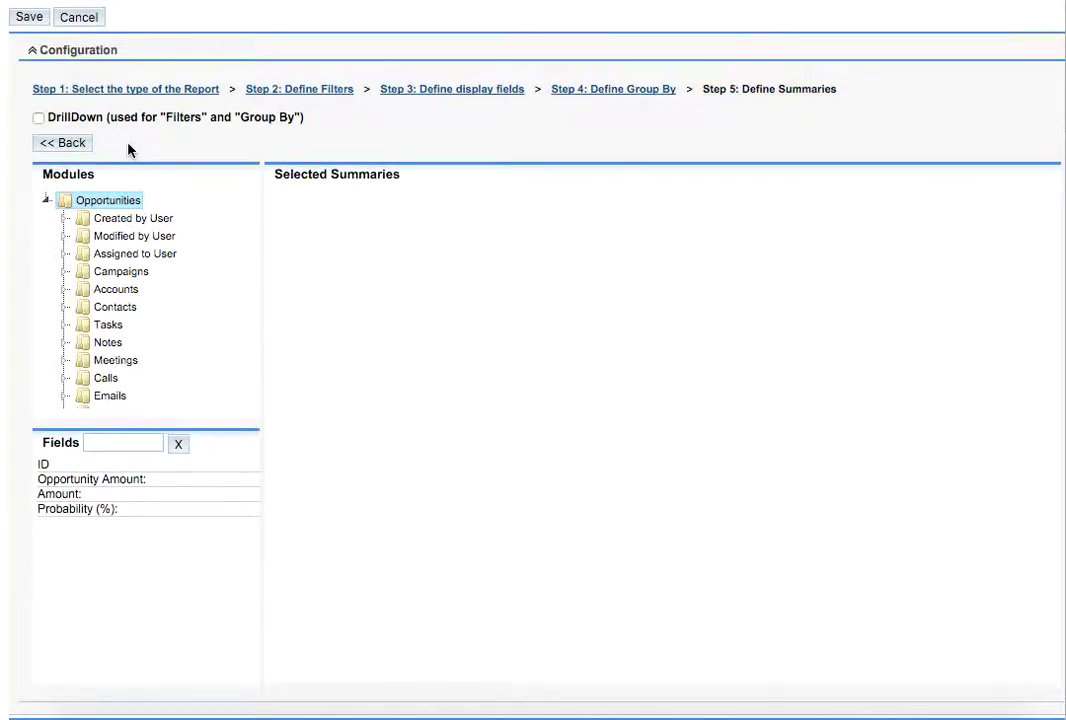
- Add a COUNT of opportunity IDs summary and set the chart type to Pie
click(45, 465)
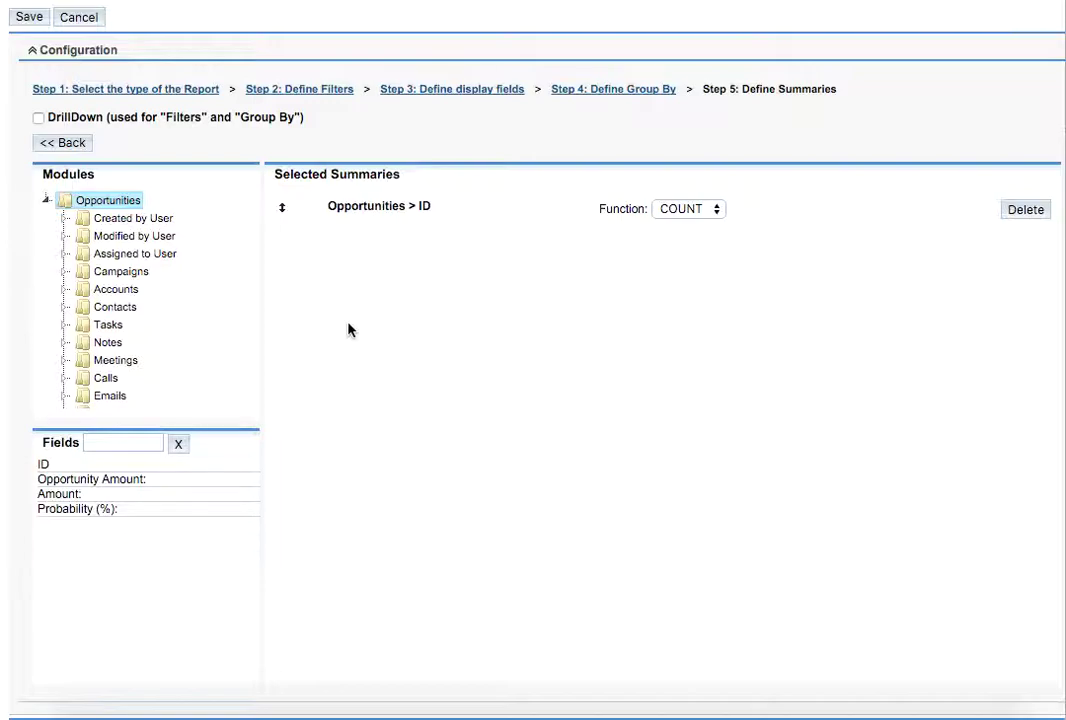
scroll(349, 330, down, 5)
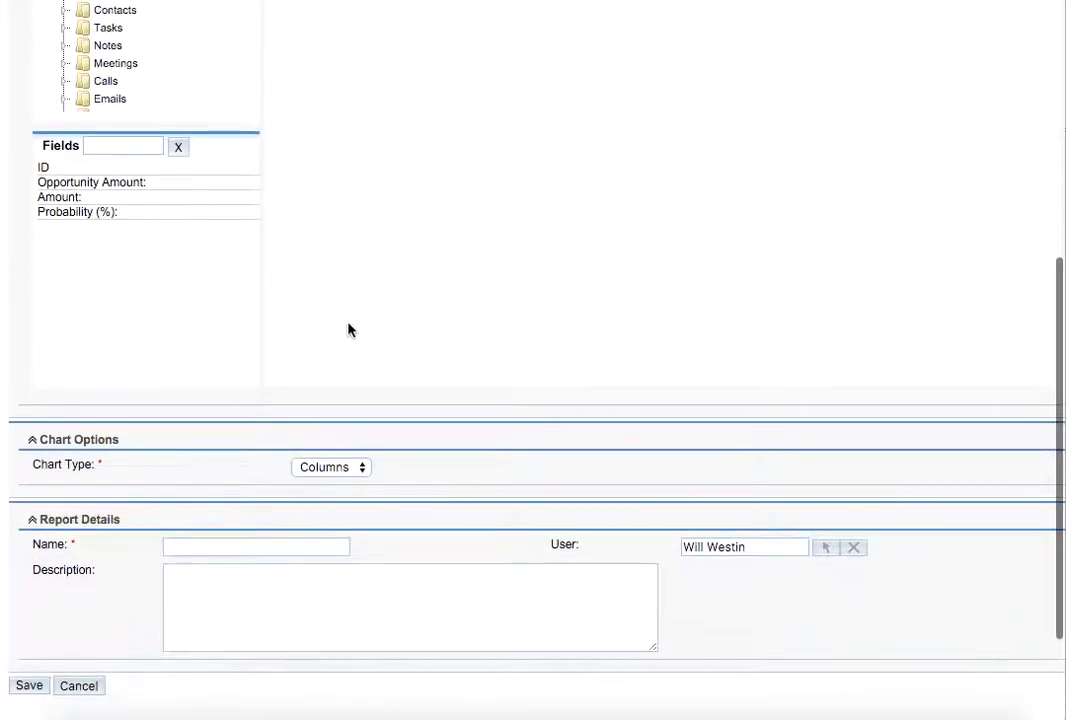
click(355, 421)
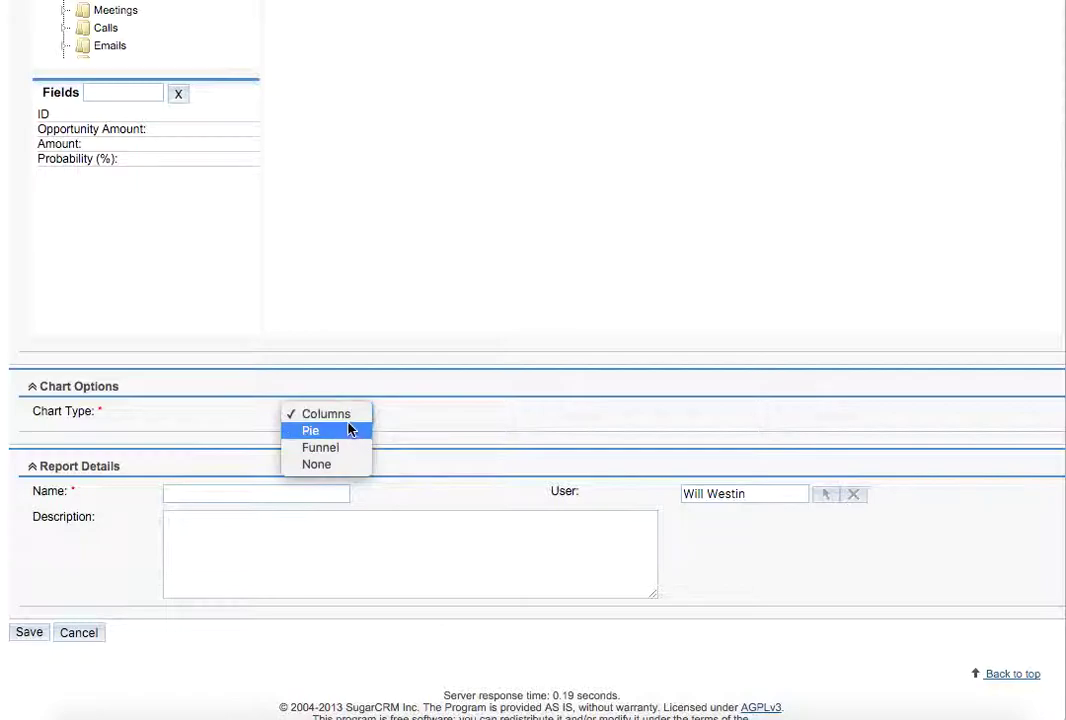
click(340, 434)
- Name the report 'Opportunities for the entire period' from the name suggestions
click(227, 500)
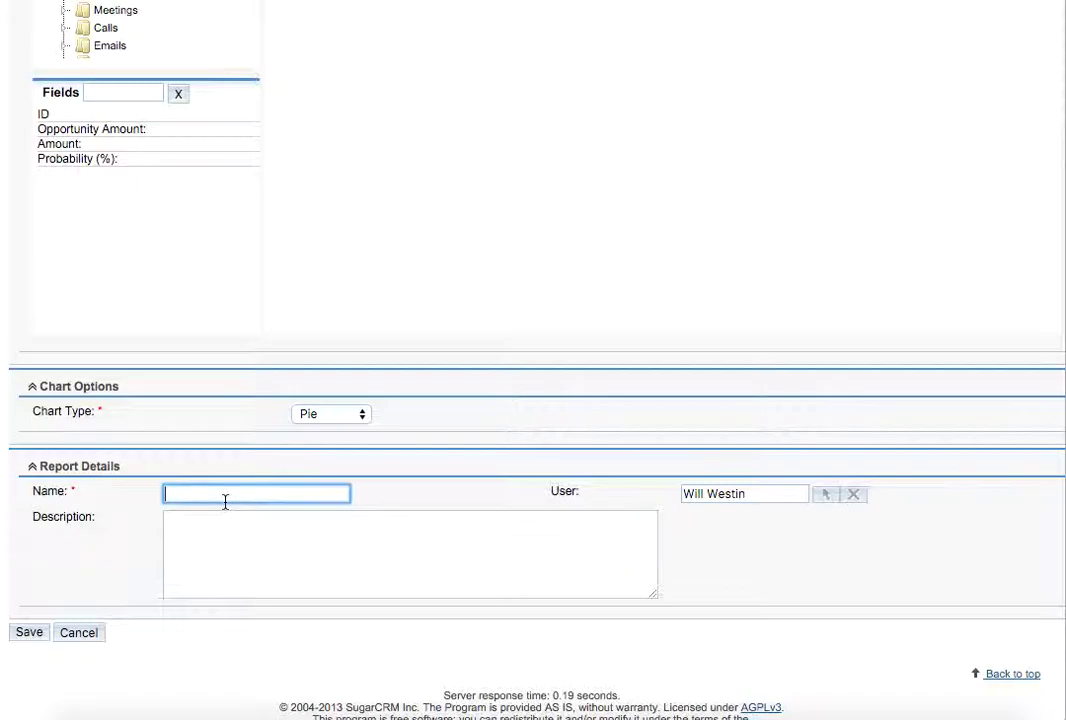
text(Oppo)
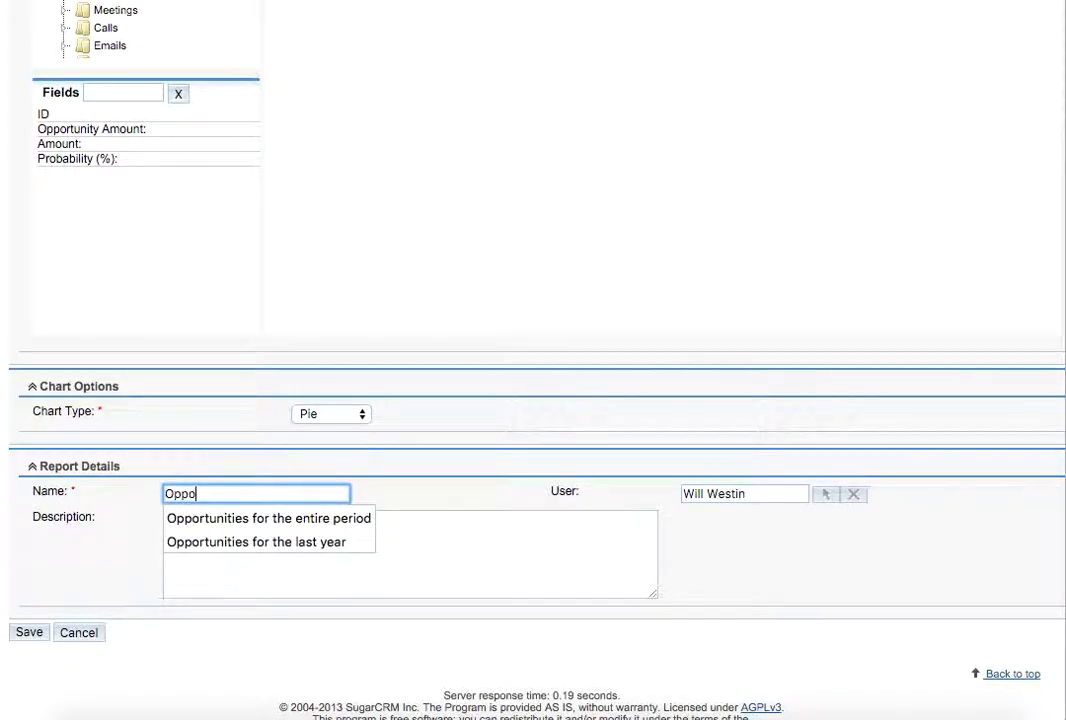
key(Down)
key(Return)
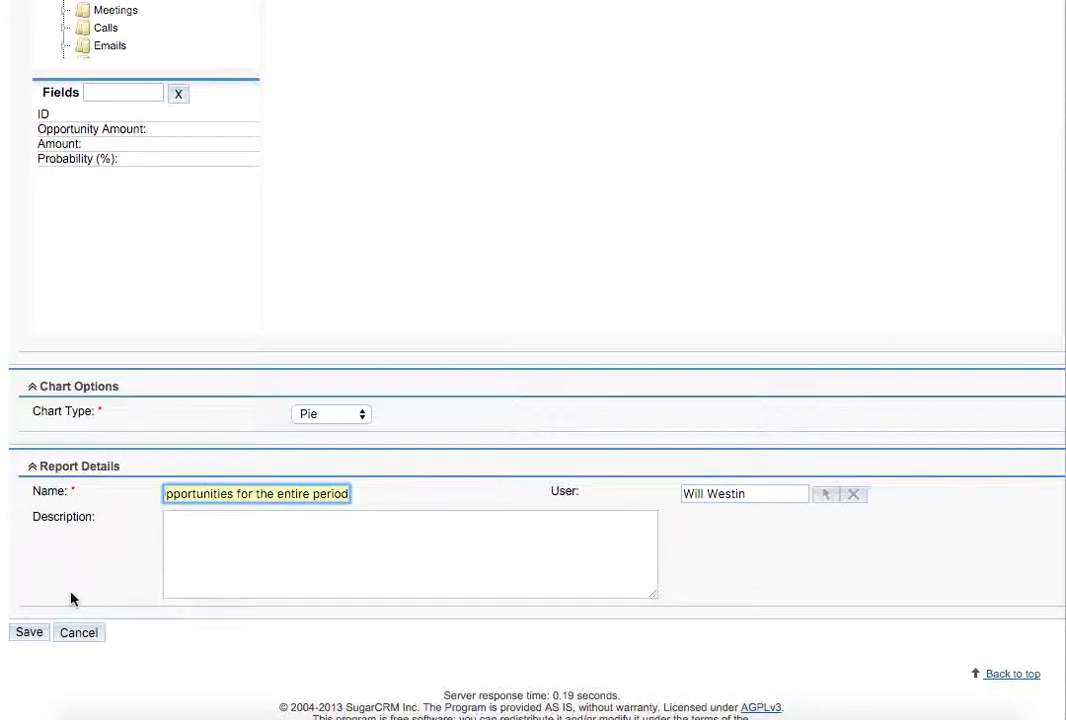
- Save the report and scroll down to its results
click(30, 633)
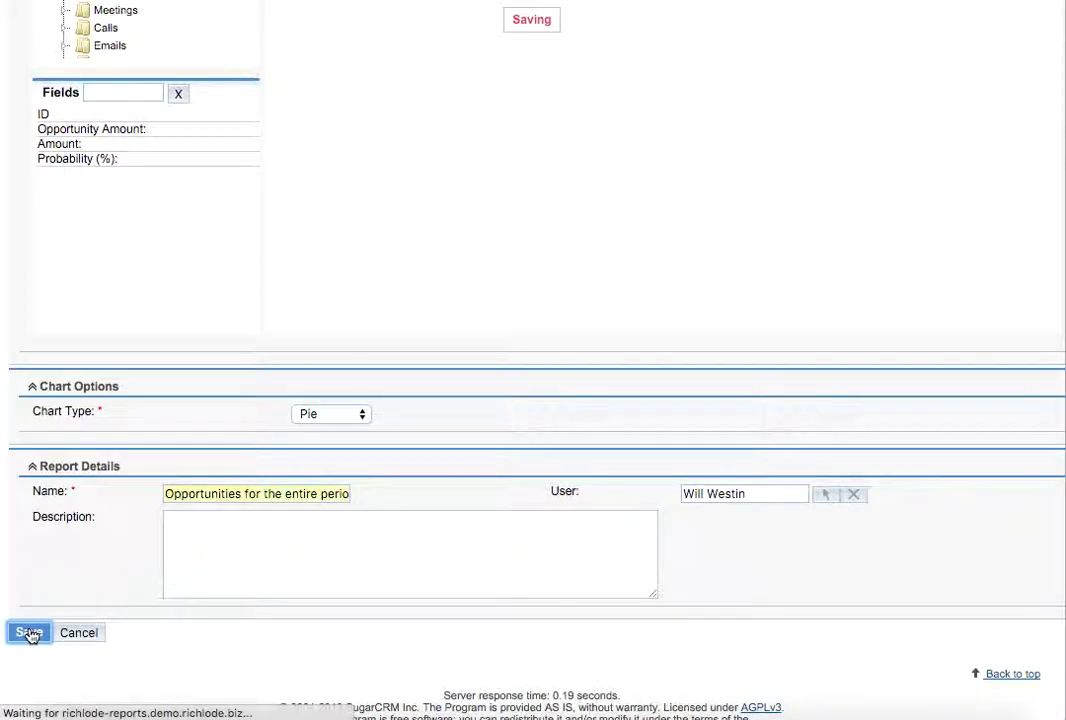
scroll(205, 552, down, 5)
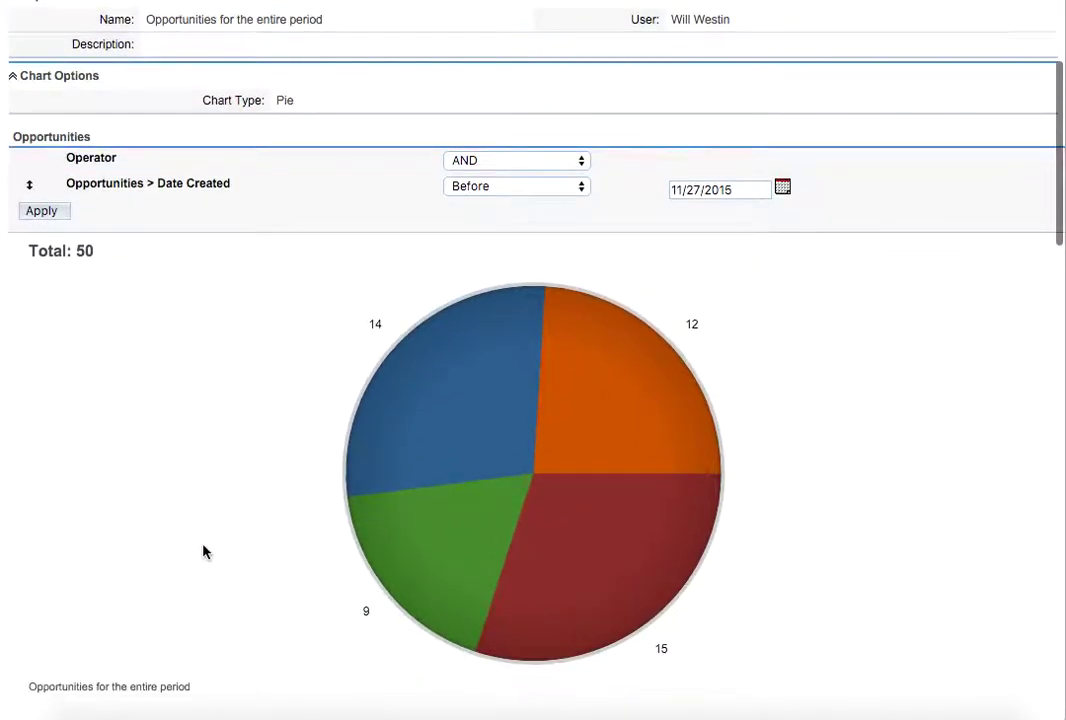
scroll(205, 552, down, 5)
- Read the values of the four amount-group slices in the pie chart
mouse_move(660, 178)
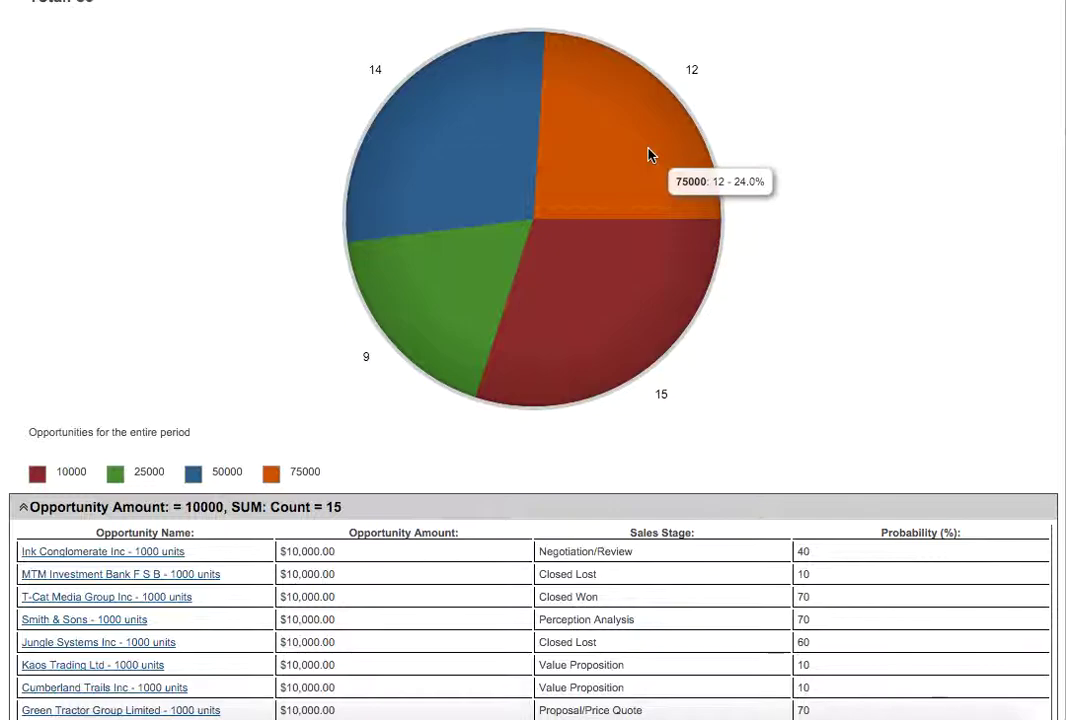
mouse_move(369, 148)
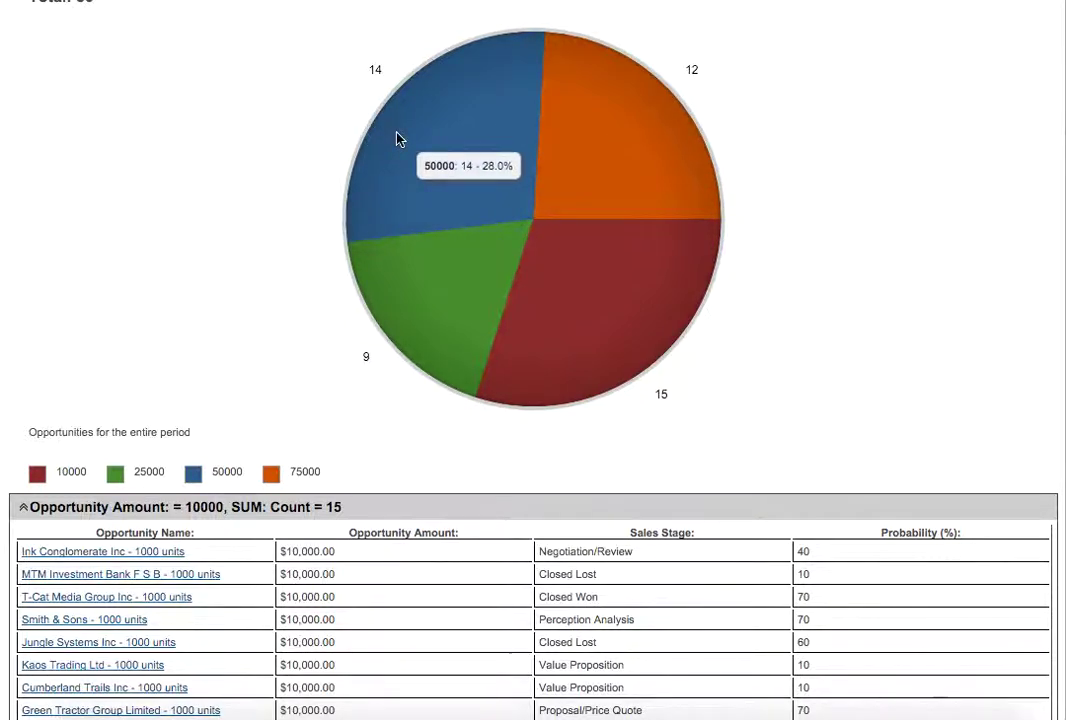
mouse_move(435, 288)
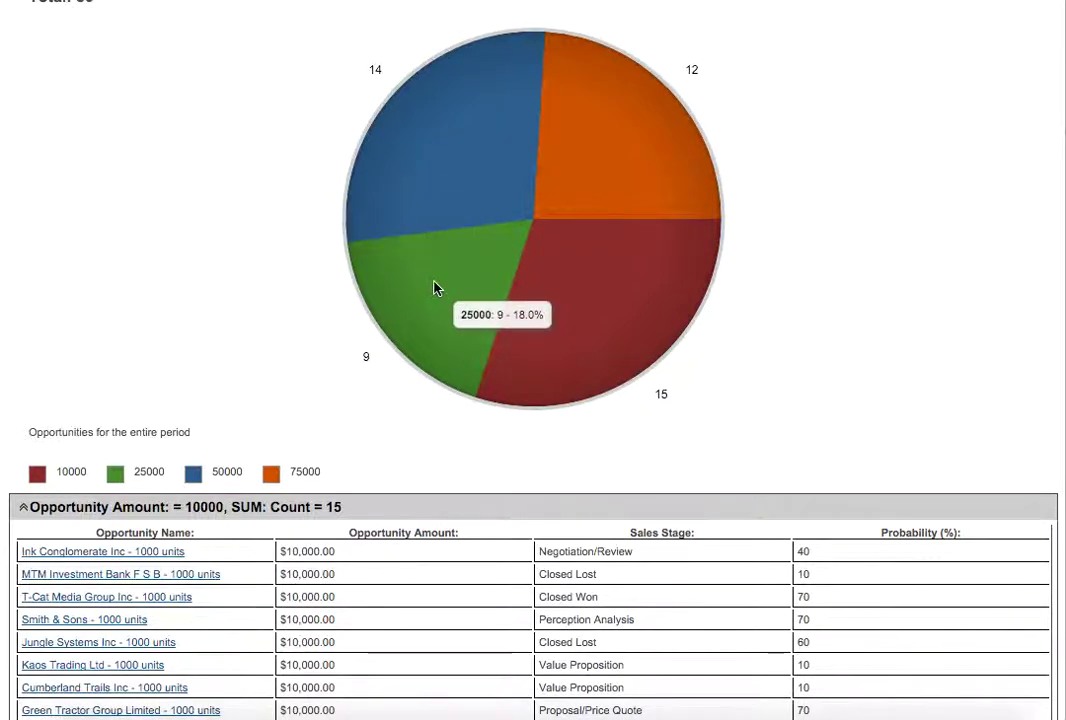
mouse_move(619, 323)
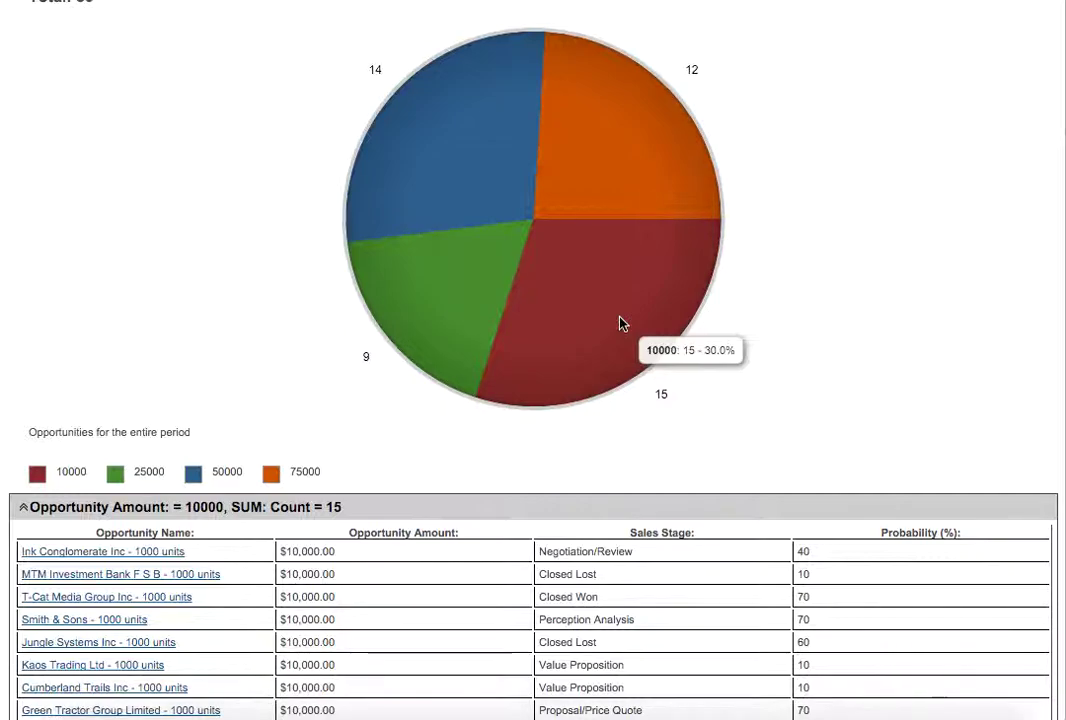
scroll(619, 323, down, 5)
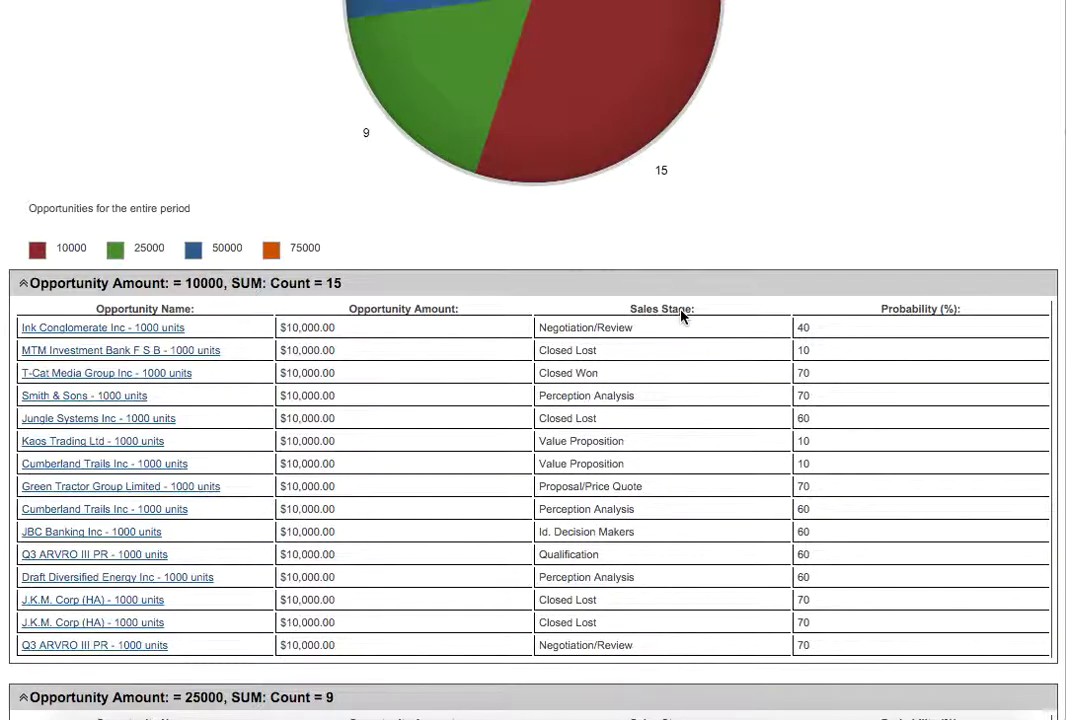
scroll(857, 327, down, 10)
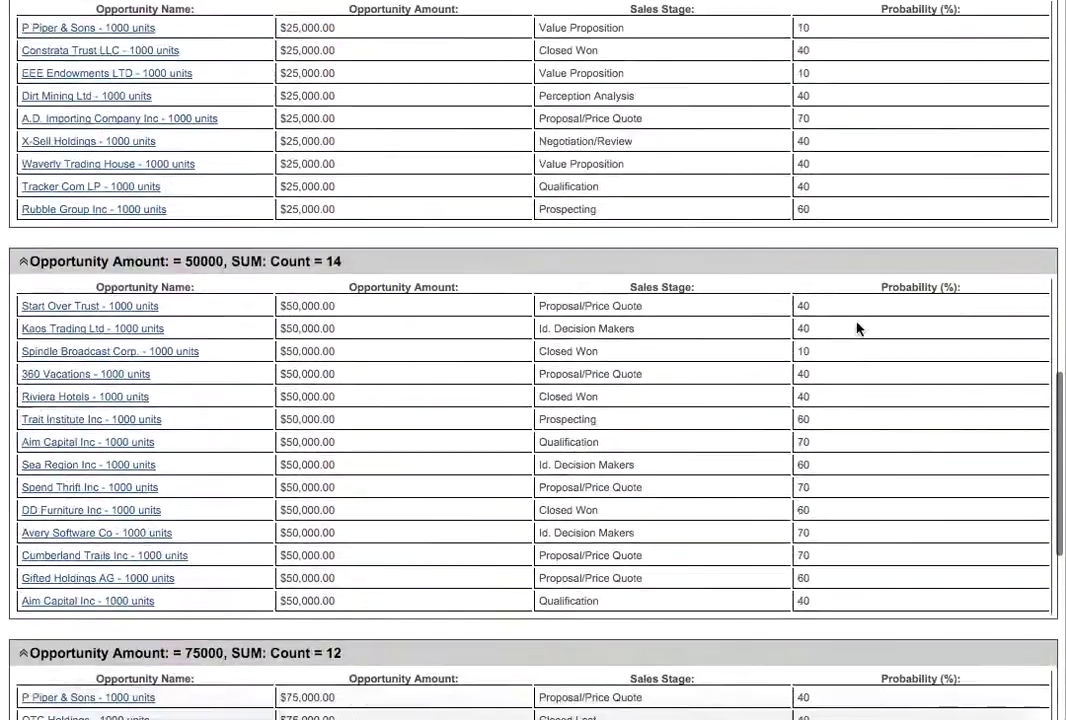
scroll(857, 327, down, 3)
scroll(857, 327, up, 20)
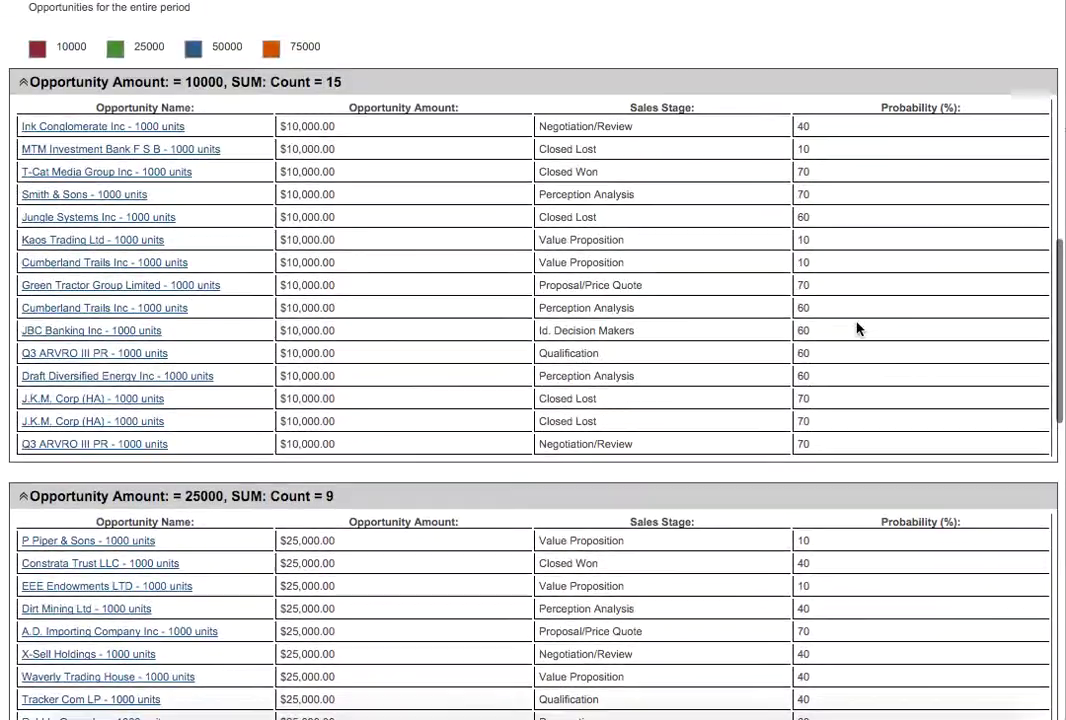
scroll(857, 328, down, 3)
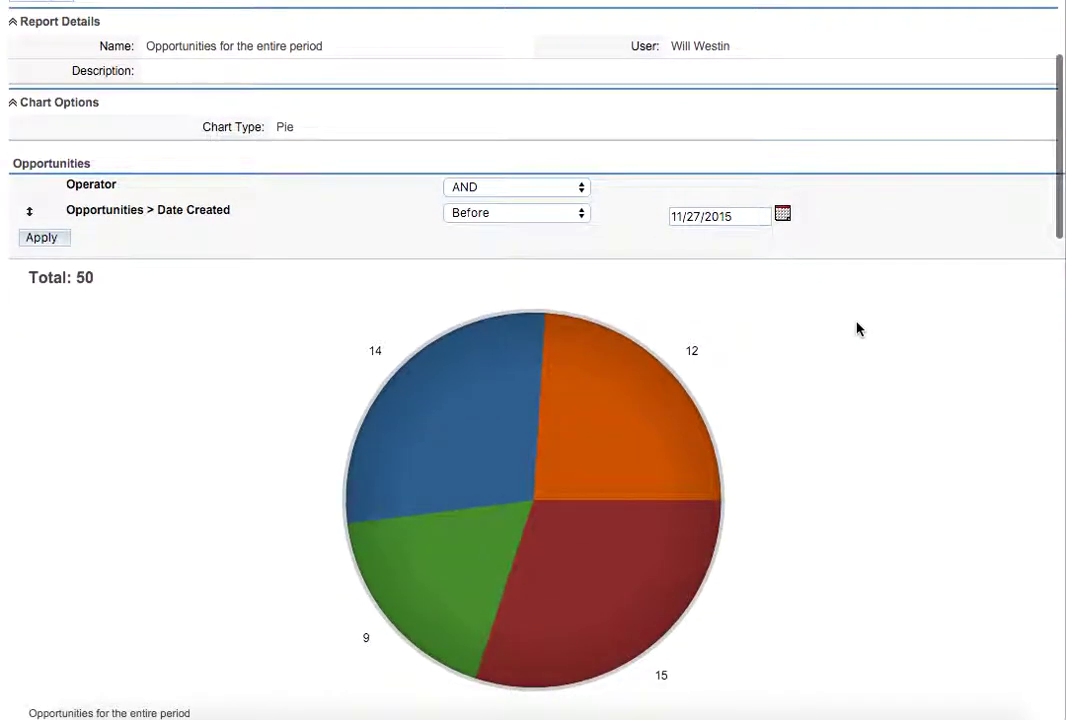